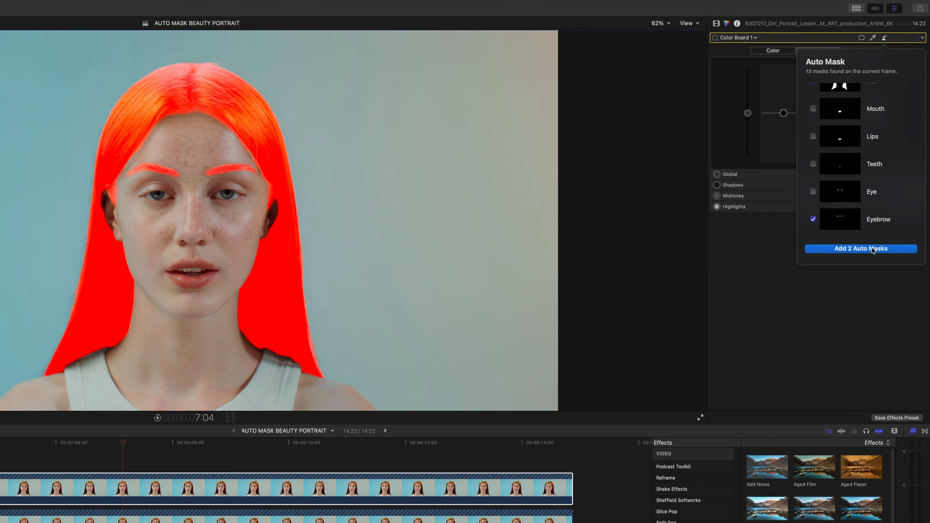
# Add the Hair and Eyebrow auto masks to Color Board 1 and lower its global saturation to -60%
pyautogui.click(814, 249)
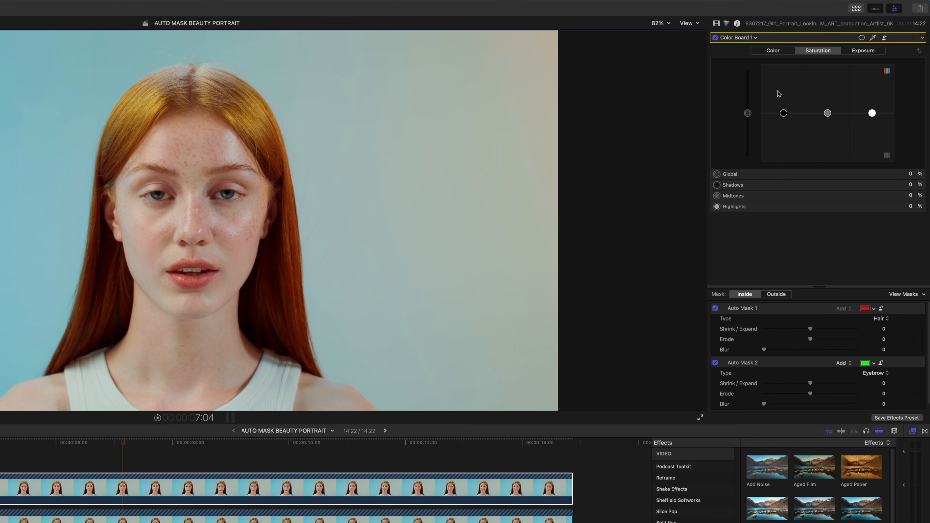
pyautogui.moveTo(747, 112); pyautogui.dragTo(748, 145)
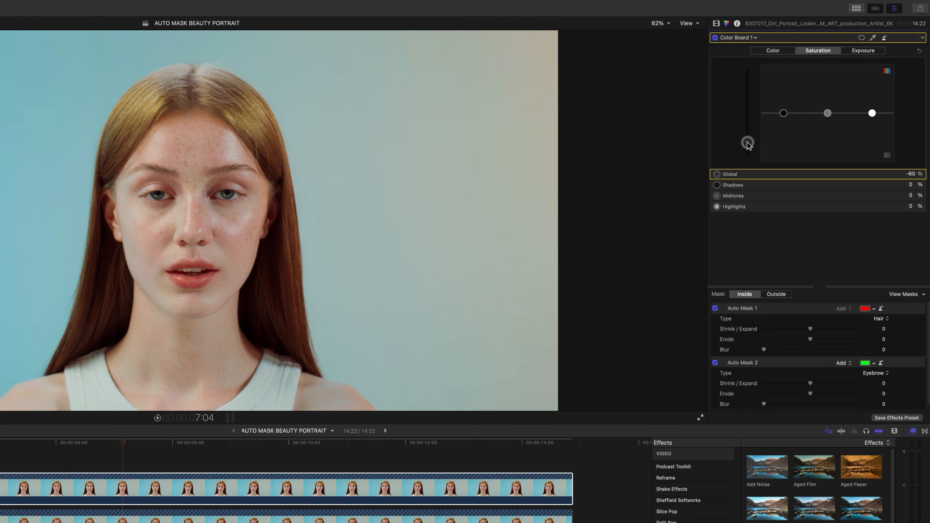
# Darken the hair and eyebrows with exposure shadows 27%, midtones -74% and highlights -64%, and set global saturation to -92%
pyautogui.click(872, 55)
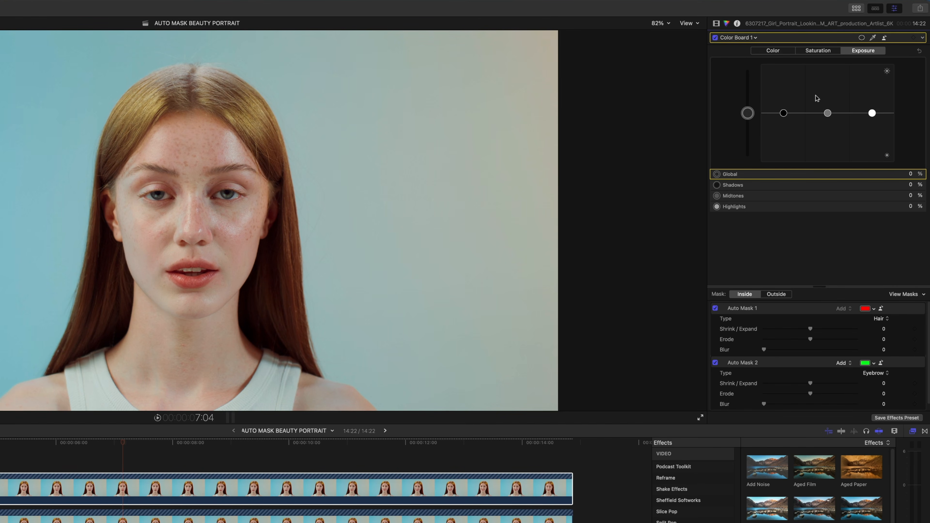
pyautogui.moveTo(828, 114); pyautogui.dragTo(825, 153)
pyautogui.moveTo(872, 114); pyautogui.dragTo(872, 140)
pyautogui.moveTo(783, 113); pyautogui.dragTo(783, 104)
pyautogui.moveTo(827, 146); pyautogui.dragTo(874, 145)
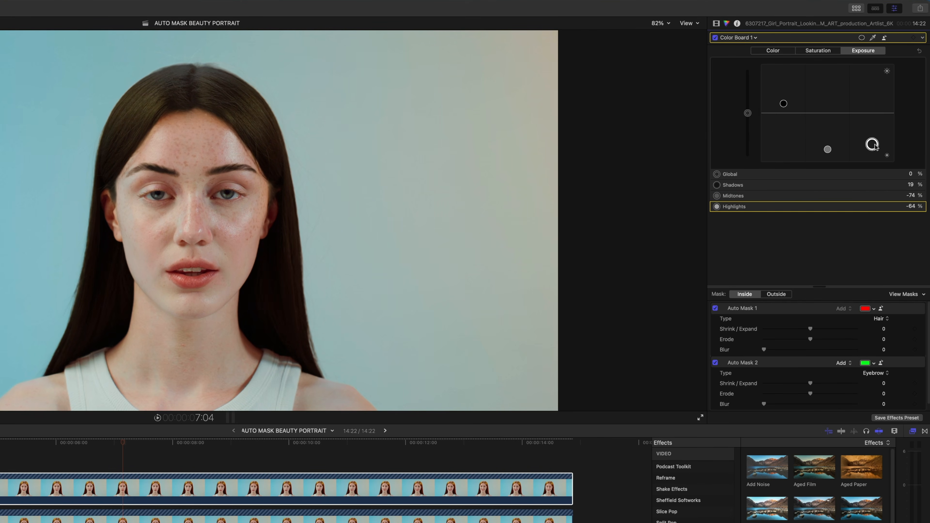
pyautogui.moveTo(783, 104); pyautogui.dragTo(782, 100)
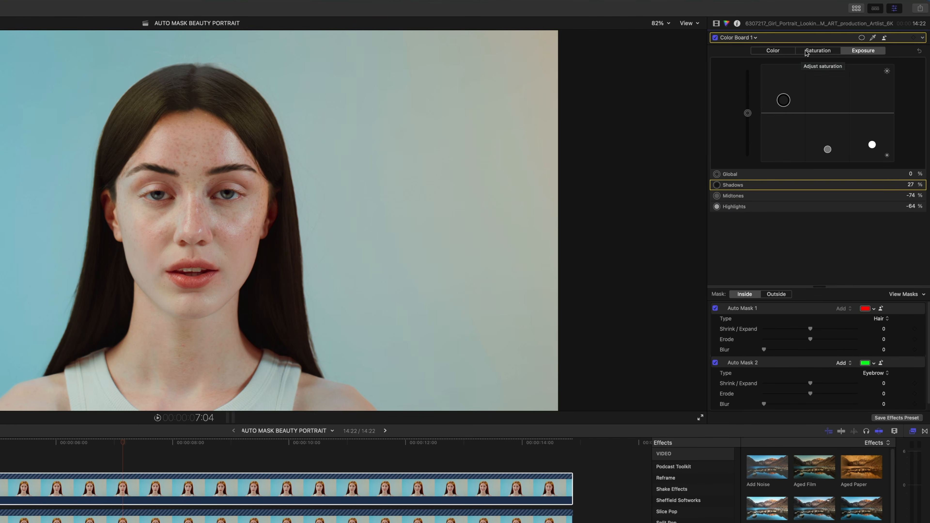
pyautogui.click(816, 51)
pyautogui.moveTo(747, 143); pyautogui.dragTo(748, 149)
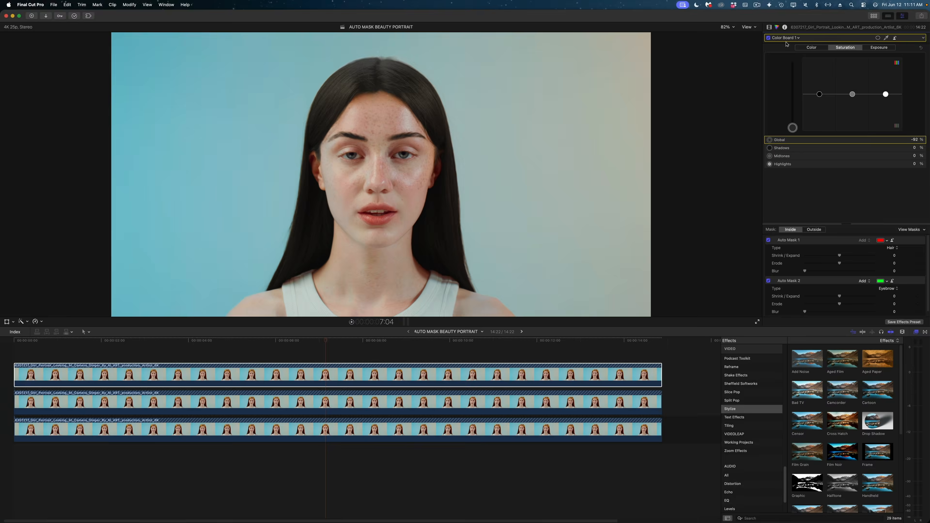
# Add a second Color Board correction to the portrait clip and limit it to the Lips auto mask
pyautogui.click(783, 34)
pyautogui.click(652, 165)
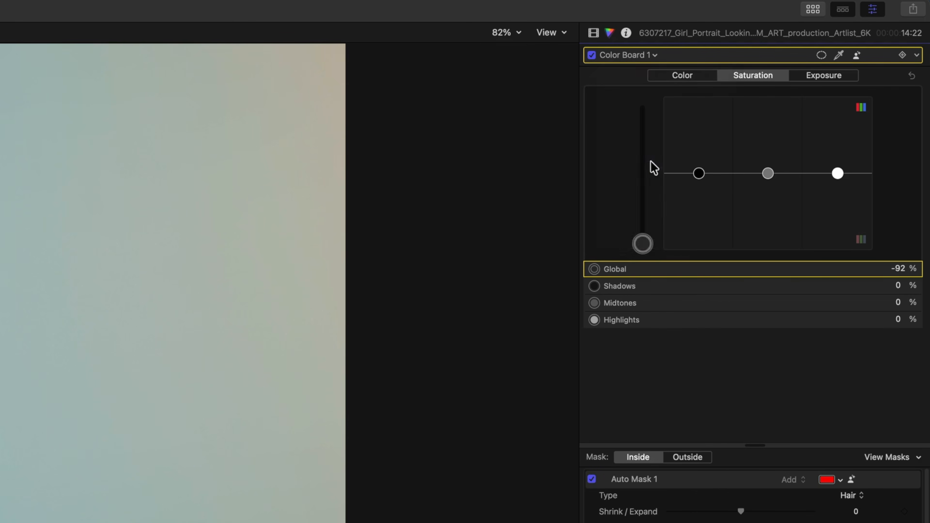
pyautogui.click(857, 56)
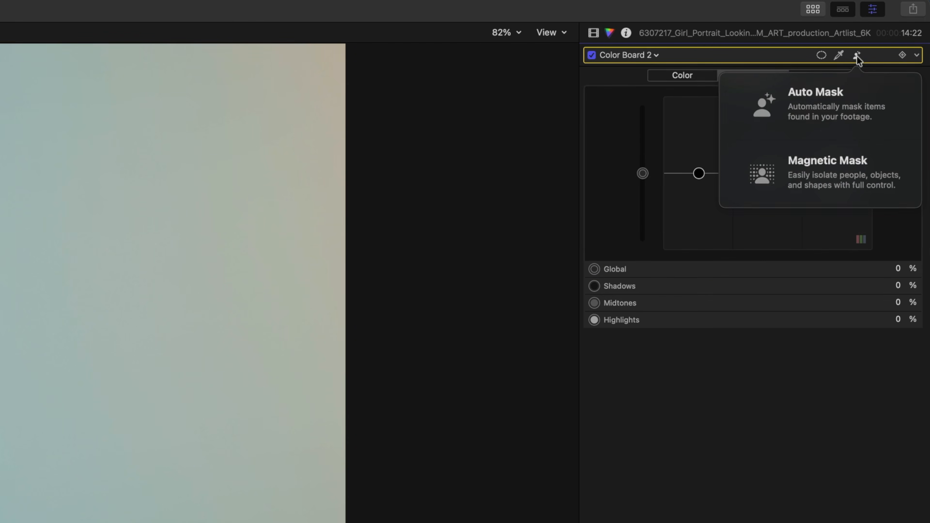
pyautogui.click(817, 104)
pyautogui.scroll(-3, 743, 147)
pyautogui.click(744, 315)
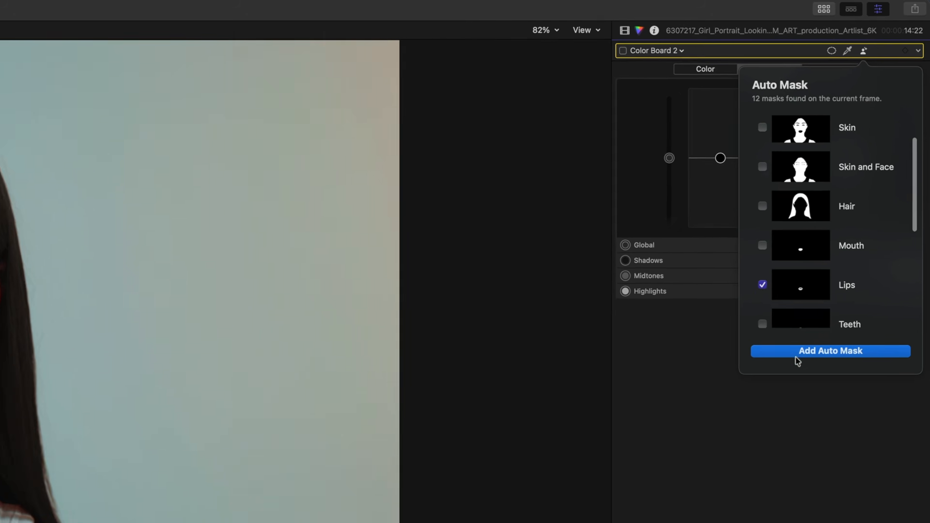
pyautogui.click(830, 351)
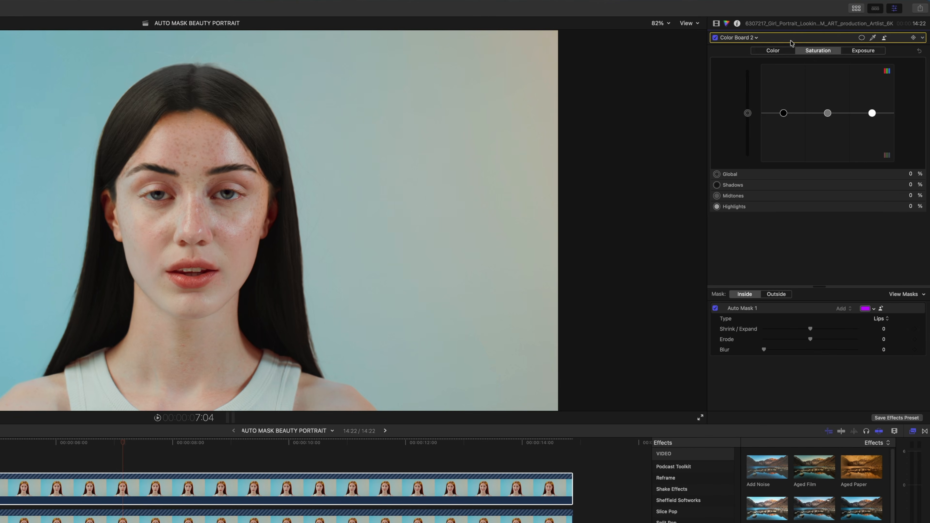
# Tint the lips with a global color of 282° at 33%, lower shadow exposure to -14%, and compare the correction off and on
pyautogui.click(779, 50)
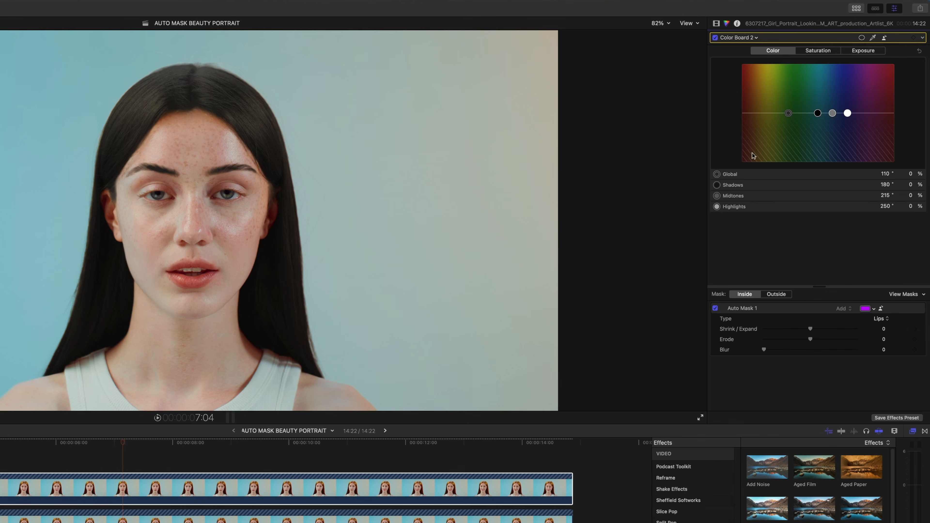
pyautogui.click(717, 174)
pyautogui.moveTo(788, 112); pyautogui.dragTo(870, 139)
pyautogui.click(827, 51)
pyautogui.moveTo(783, 113); pyautogui.dragTo(783, 120)
pyautogui.click(855, 50)
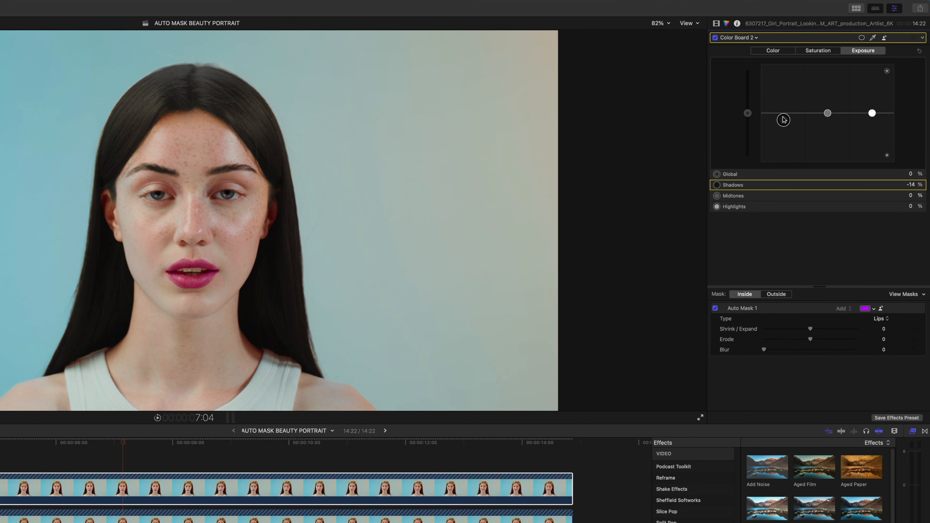
pyautogui.click(715, 38)
pyautogui.click(715, 38)
# Add a third Color Board correction to the portrait clip and limit it to the Eye auto mask
pyautogui.click(217, 487)
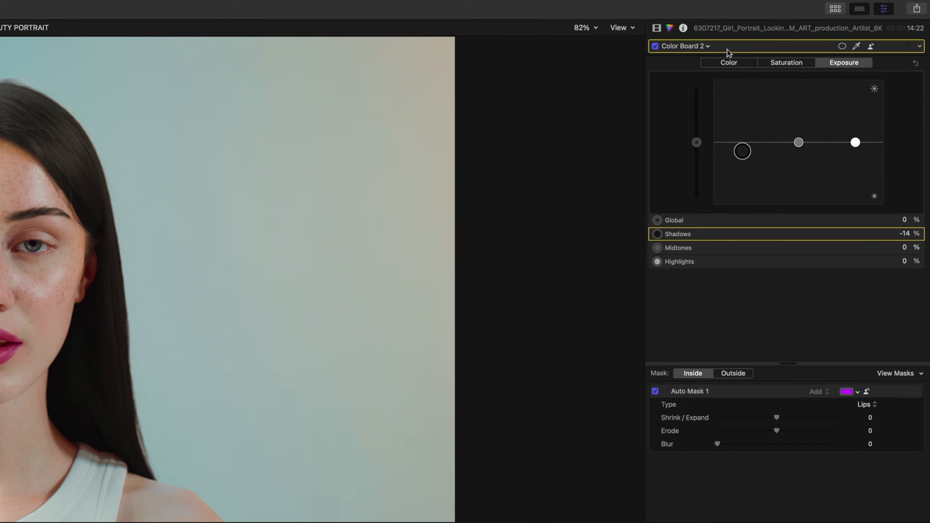
pyautogui.click(747, 37)
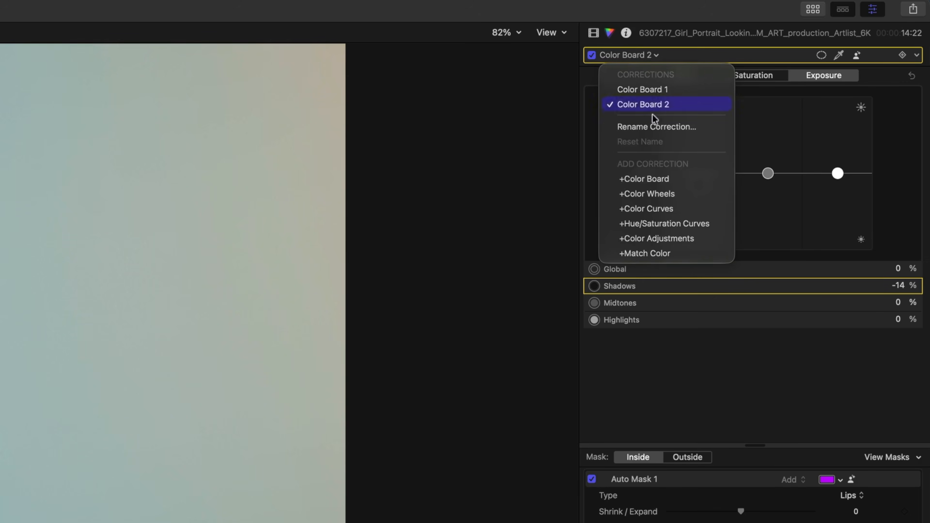
pyautogui.click(644, 179)
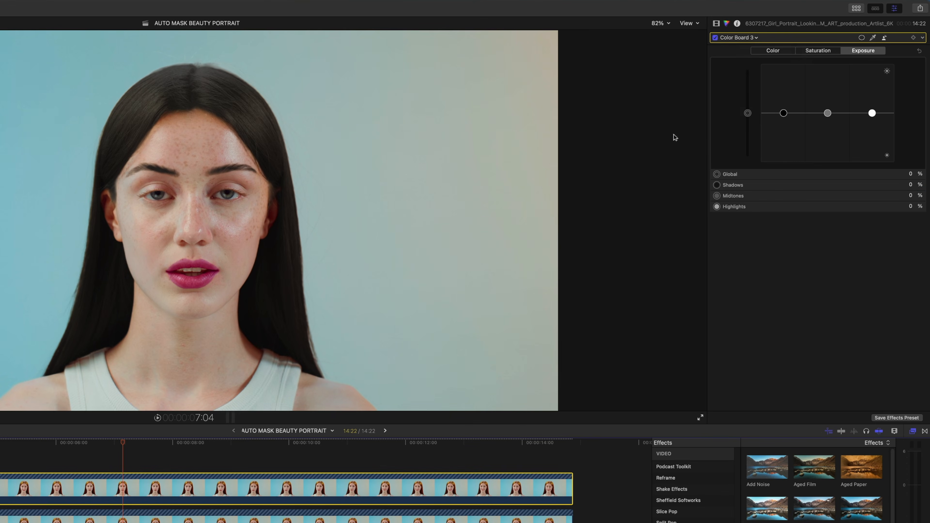
pyautogui.click(884, 38)
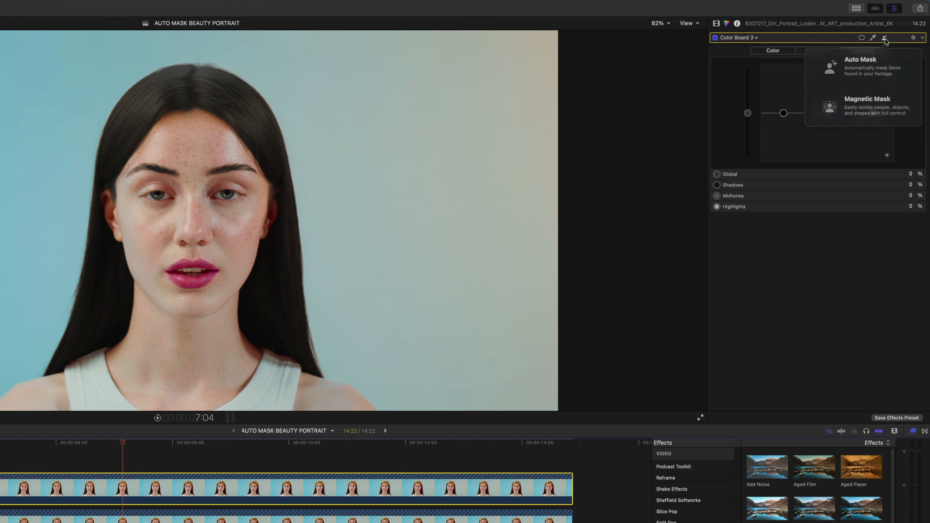
pyautogui.click(882, 71)
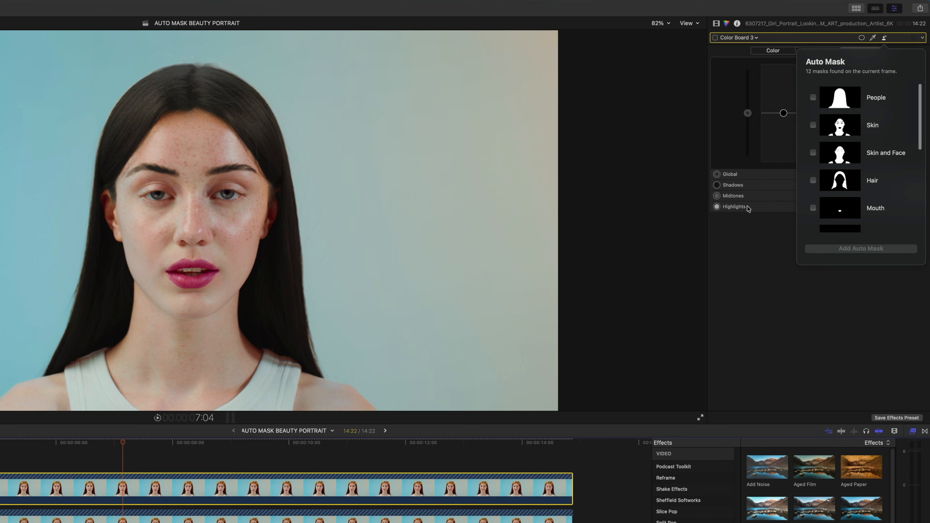
pyautogui.scroll(-3, 861, 165)
pyautogui.click(812, 219)
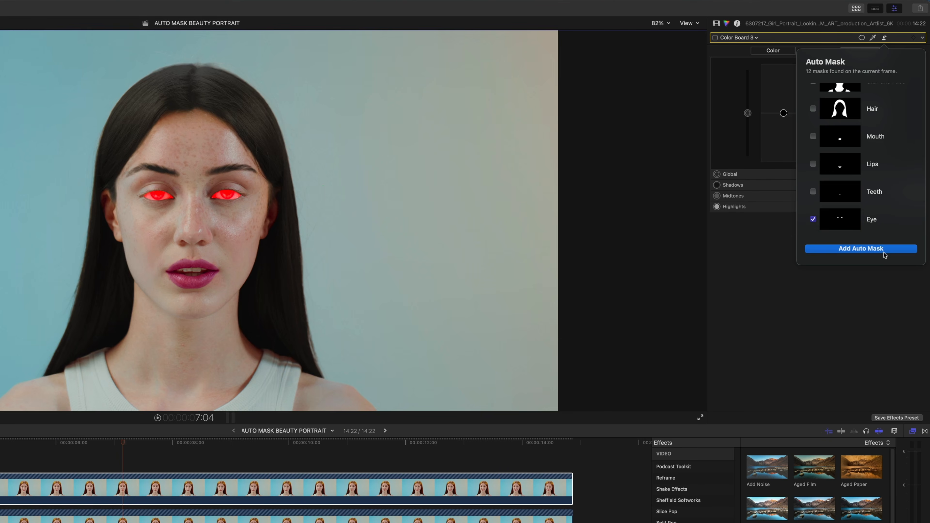
pyautogui.click(882, 250)
# Try to recolor the eyes by shifting the Color Board's shadows through blue at about 212° and 31%
pyautogui.click(736, 175)
pyautogui.click(778, 51)
pyautogui.moveTo(813, 116); pyautogui.dragTo(819, 110)
pyautogui.moveTo(819, 110); pyautogui.dragTo(830, 86)
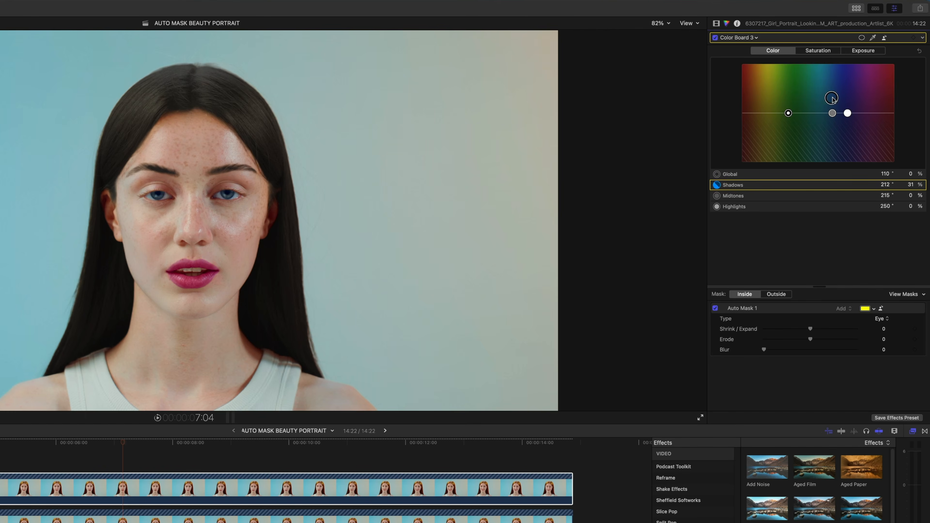
pyautogui.moveTo(829, 97); pyautogui.dragTo(803, 70)
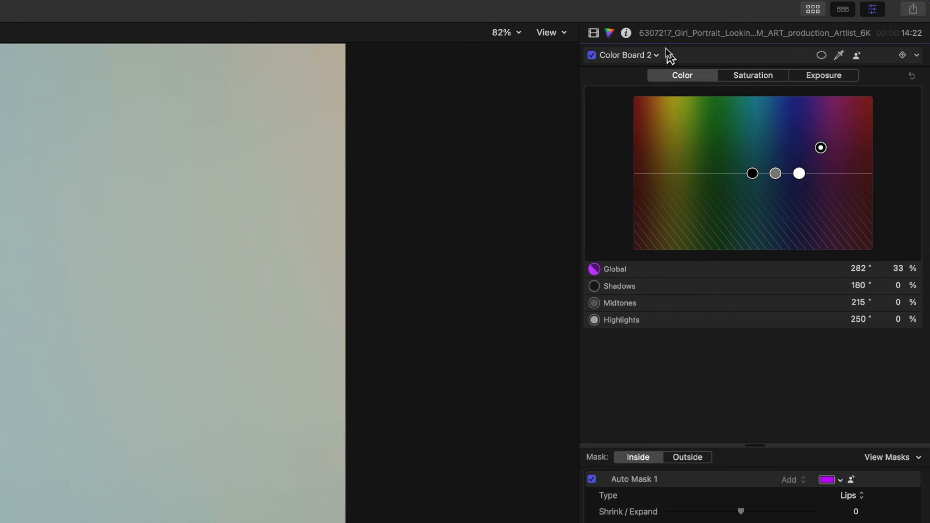
# Add a Hue/Saturation Curves correction limited to the Eye auto mask and raise its overall Hue vs Luma level slightly
pyautogui.click(624, 57)
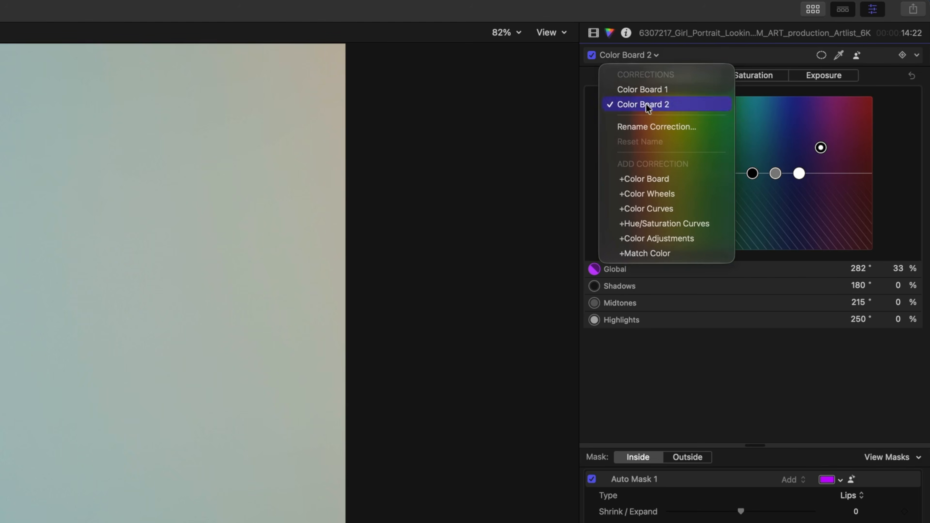
pyautogui.click(669, 223)
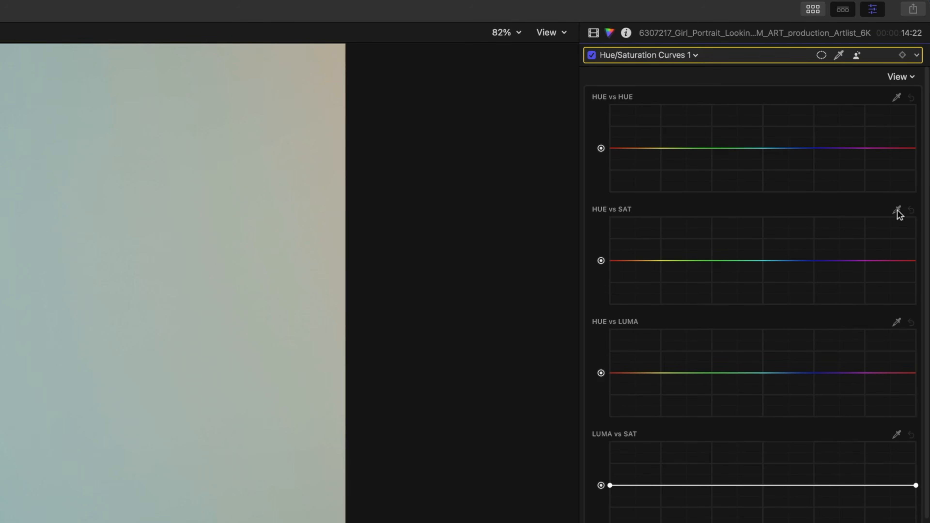
pyautogui.click(506, 32)
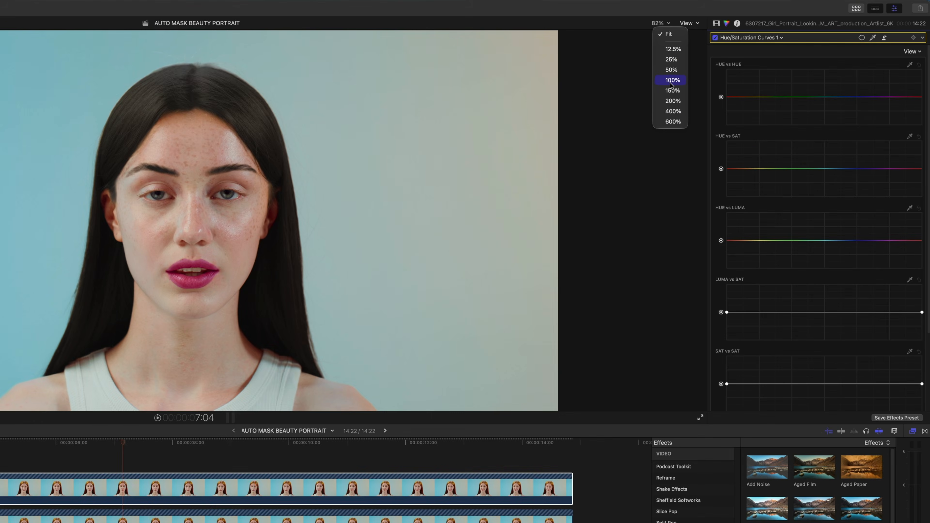
pyautogui.click(646, 110)
pyautogui.scroll(-3, 779, 198)
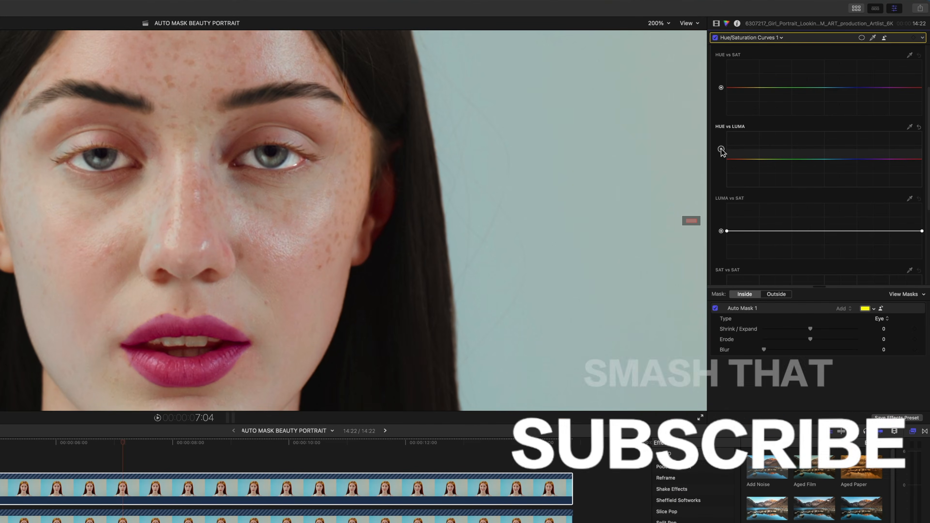
pyautogui.scroll(3, 722, 156)
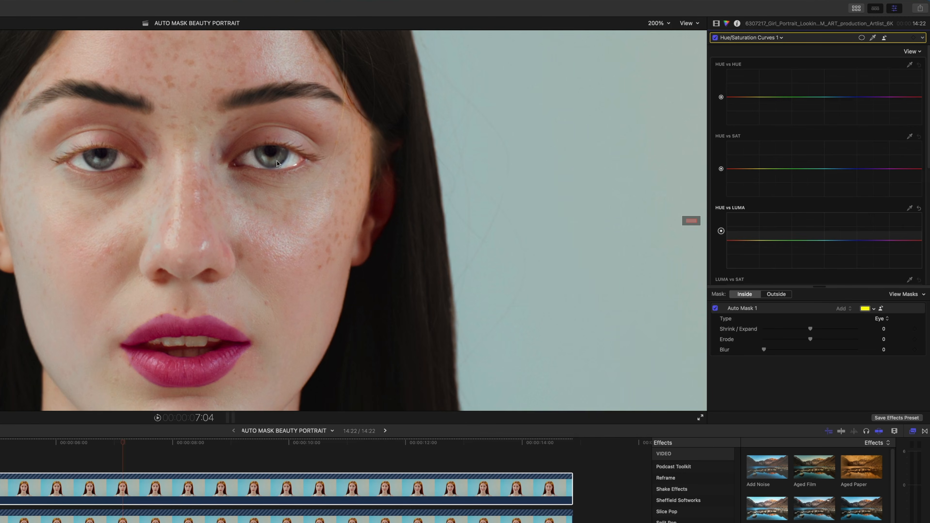
# Raise the eyes' overall Hue vs Sat level and shape the curve to boost orange through magenta while cutting red to the minimum
pyautogui.moveTo(721, 171); pyautogui.dragTo(721, 140)
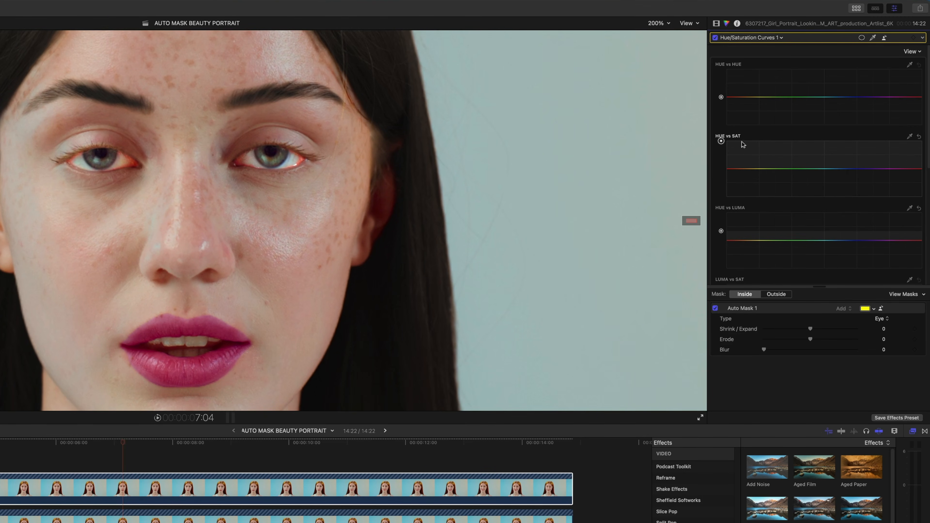
pyautogui.moveTo(807, 168); pyautogui.dragTo(808, 145)
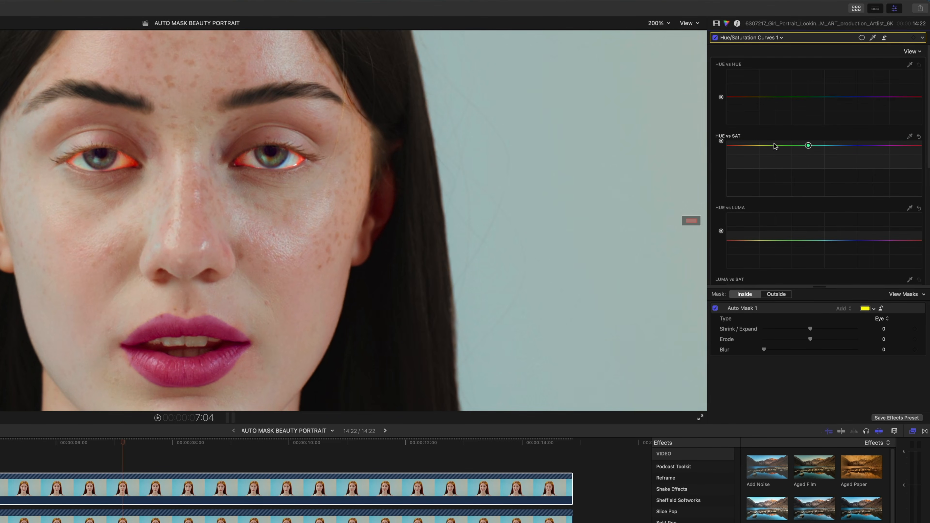
pyautogui.click(747, 146)
pyautogui.moveTo(726, 146); pyautogui.dragTo(727, 175)
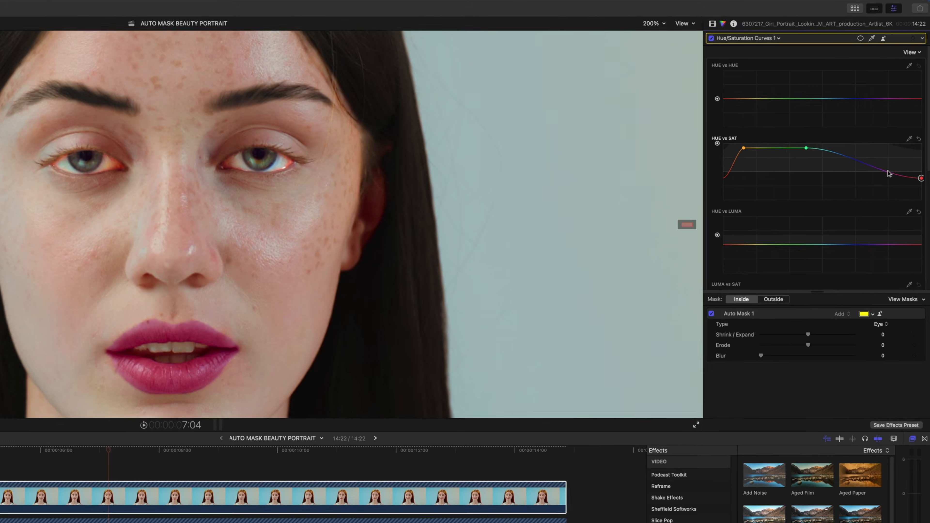
pyautogui.moveTo(890, 170)
pyautogui.mouseDown()
pyautogui.moveTo(891, 142)
pyautogui.moveTo(880, 174)
pyautogui.mouseUp()
pyautogui.moveTo(918, 216); pyautogui.dragTo(919, 243)
pyautogui.moveTo(686, 243); pyautogui.dragTo(685, 242)
pyautogui.moveTo(777, 179); pyautogui.dragTo(778, 174)
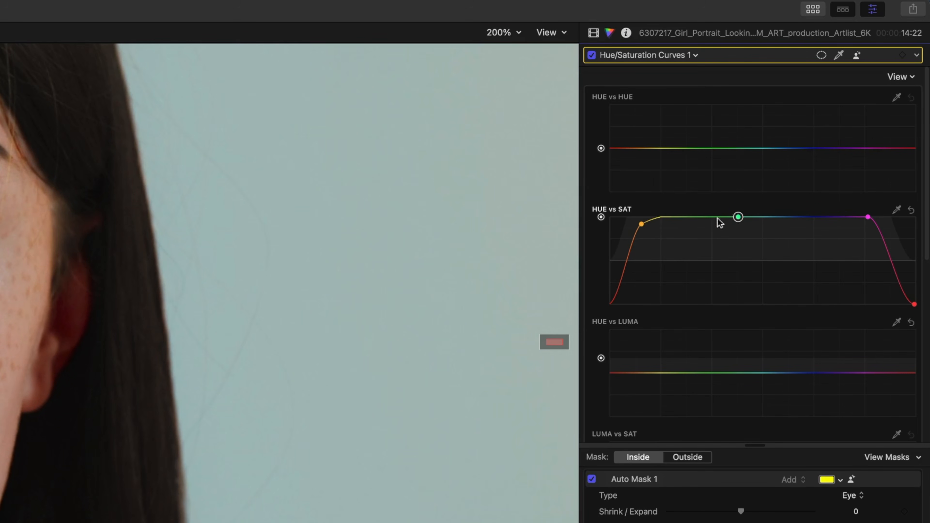
# Refine the Hue vs Sat curve with yellow and purple points, and pull the red-orange and magenta flanks down to desaturate the reds
pyautogui.moveTo(641, 223); pyautogui.dragTo(639, 235)
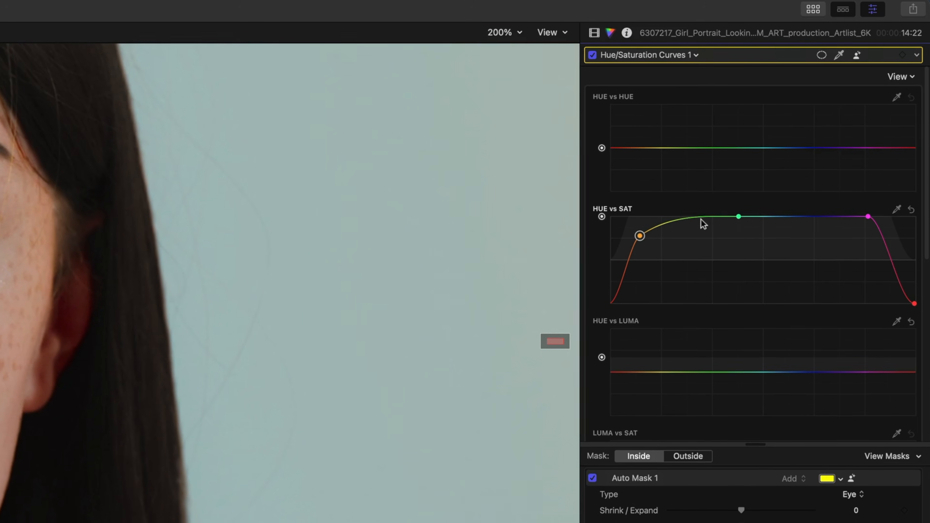
pyautogui.click(681, 216)
pyautogui.click(856, 181)
pyautogui.moveTo(879, 182); pyautogui.dragTo(871, 197)
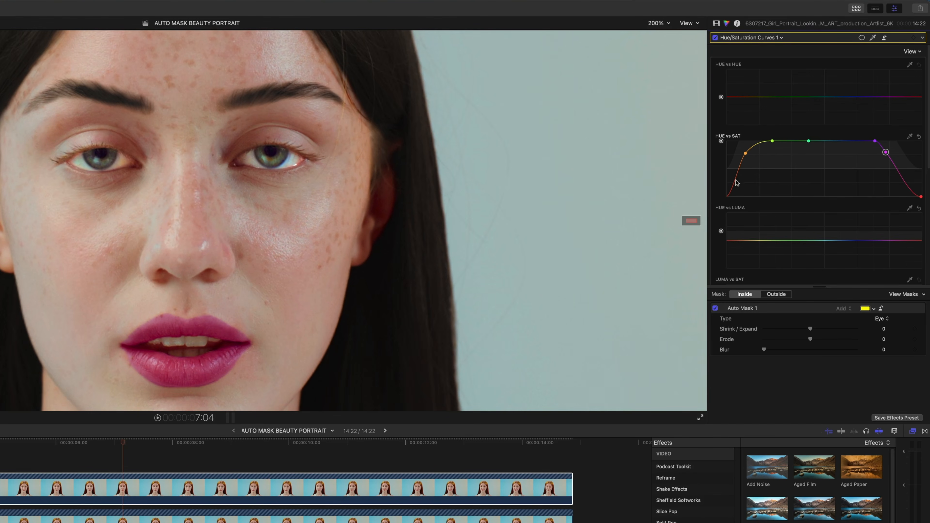
pyautogui.moveTo(735, 178); pyautogui.dragTo(739, 199)
pyautogui.moveTo(905, 180); pyautogui.dragTo(899, 197)
# Compare the eyes with the Hue/Saturation Curves correction off and on, and fit the whole frame in the viewer
pyautogui.click(715, 38)
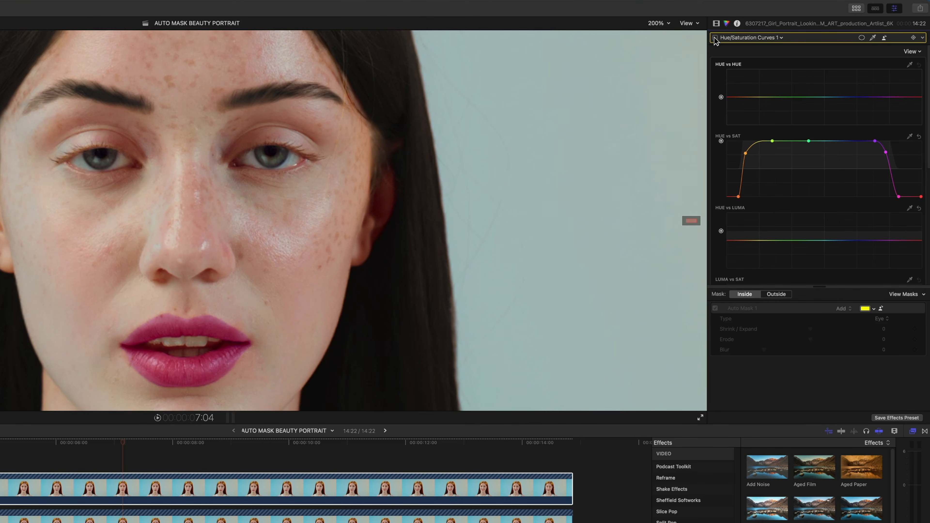
pyautogui.click(715, 38)
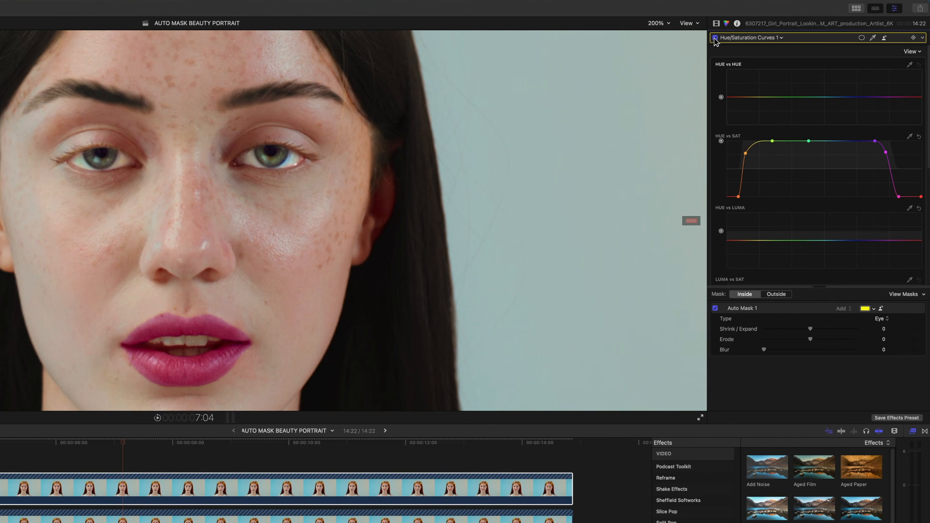
pyautogui.click(653, 24)
pyautogui.click(667, 35)
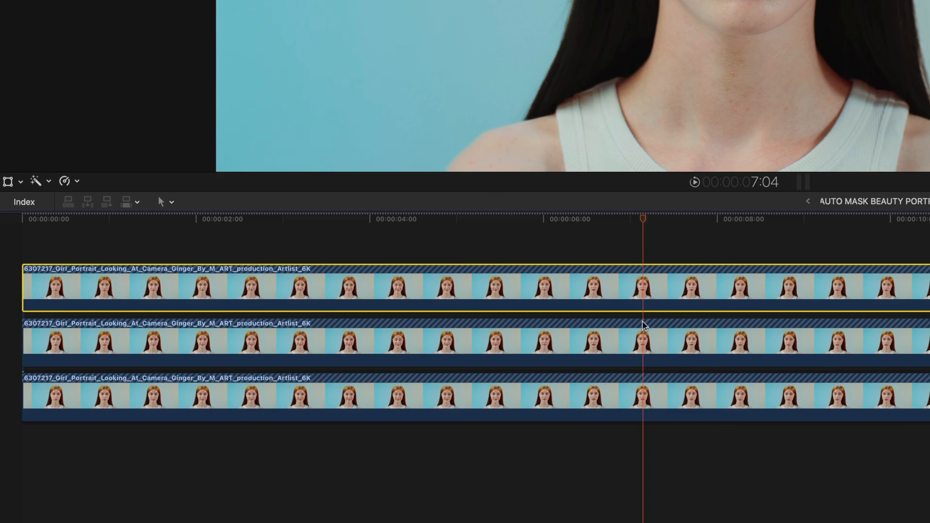
# Add an Auto Mask effect to the uppermost clip that covers the hair, eyebrows, lips and eyes
pyautogui.click(328, 403)
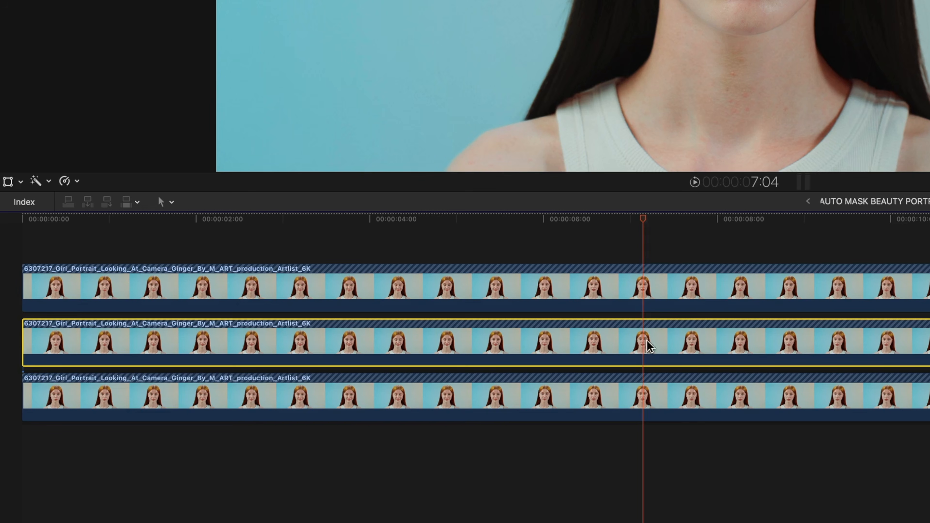
pyautogui.click(646, 293)
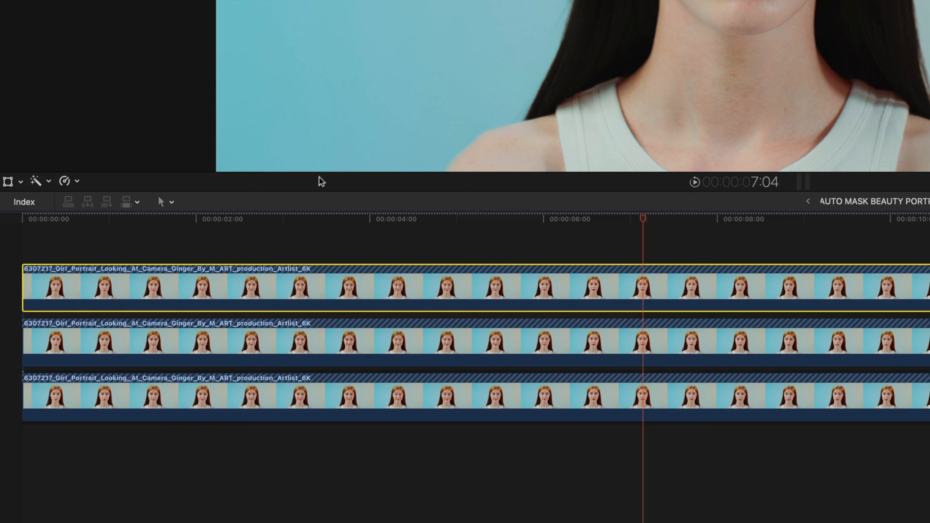
pyautogui.click(48, 182)
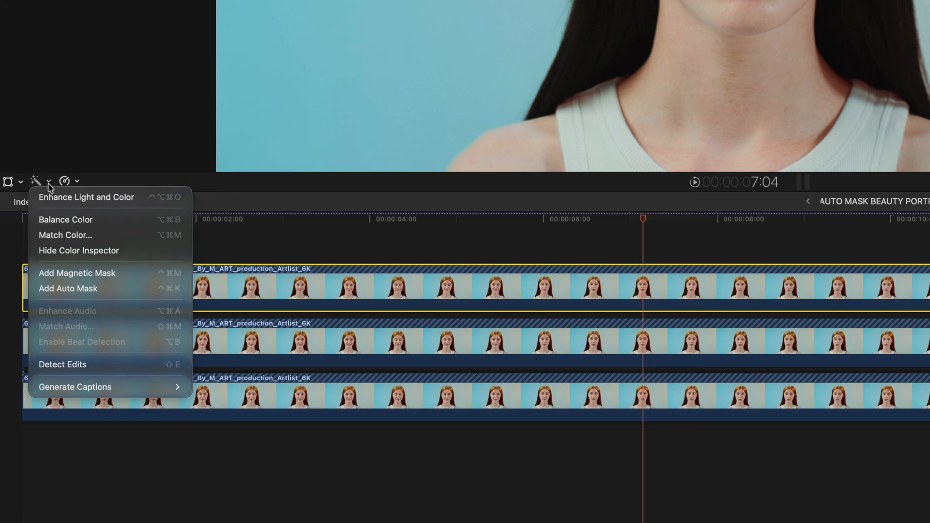
pyautogui.click(69, 288)
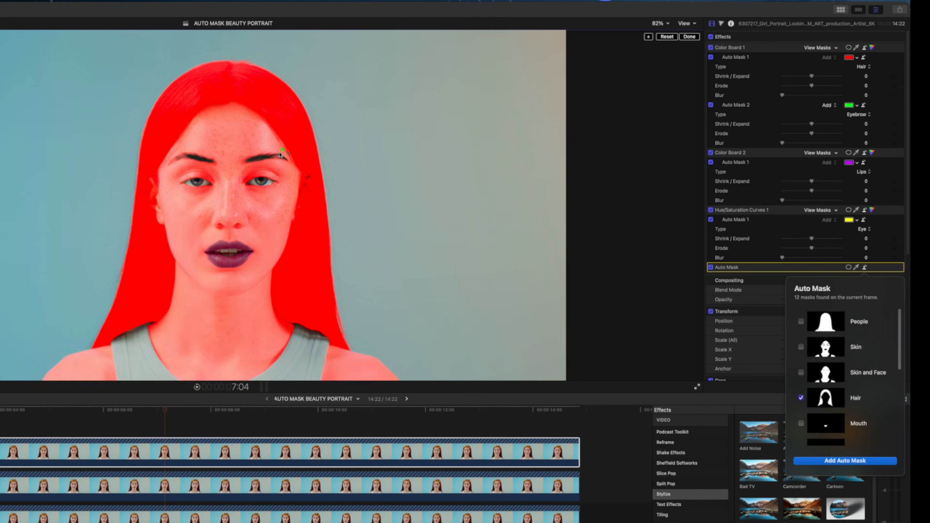
pyautogui.click(268, 158)
pyautogui.scroll(3, 823, 384)
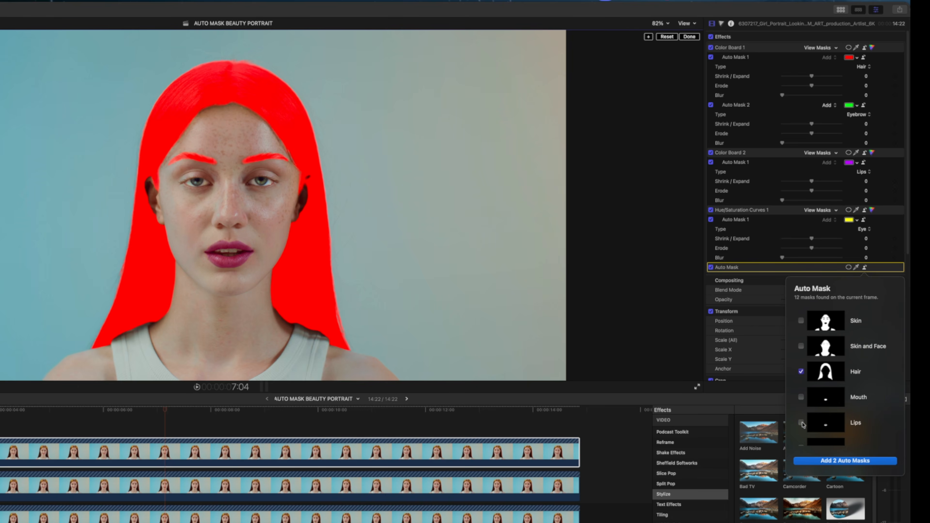
pyautogui.click(801, 422)
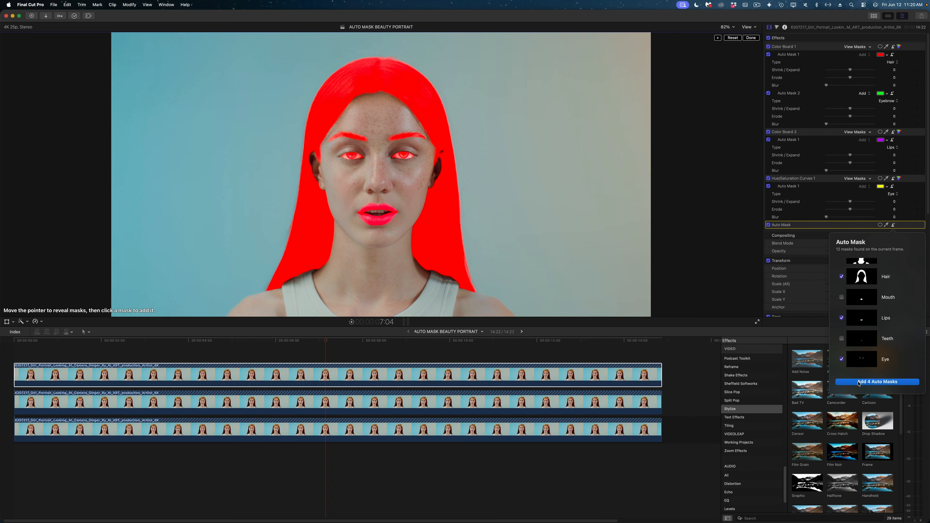
pyautogui.click(824, 461)
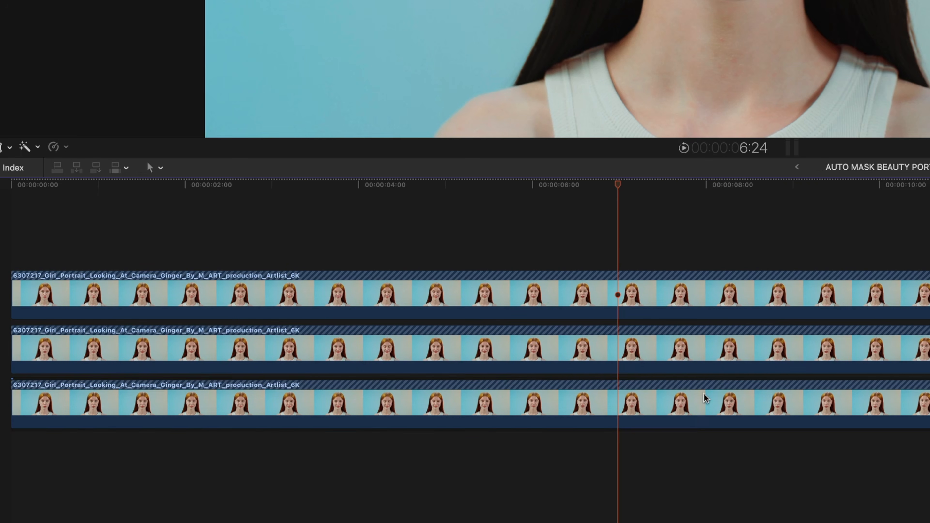
# Duplicate the base clip into the stack directly beneath the uppermost clip, and apply the Drop Shadow effect to the copy
pyautogui.click(706, 399)
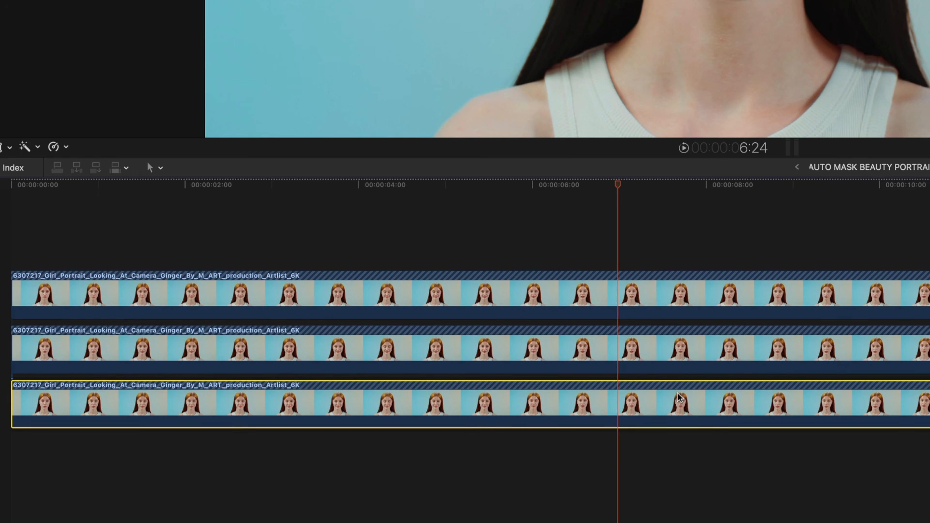
pyautogui.moveTo(679, 397); pyautogui.dragTo(683, 289)
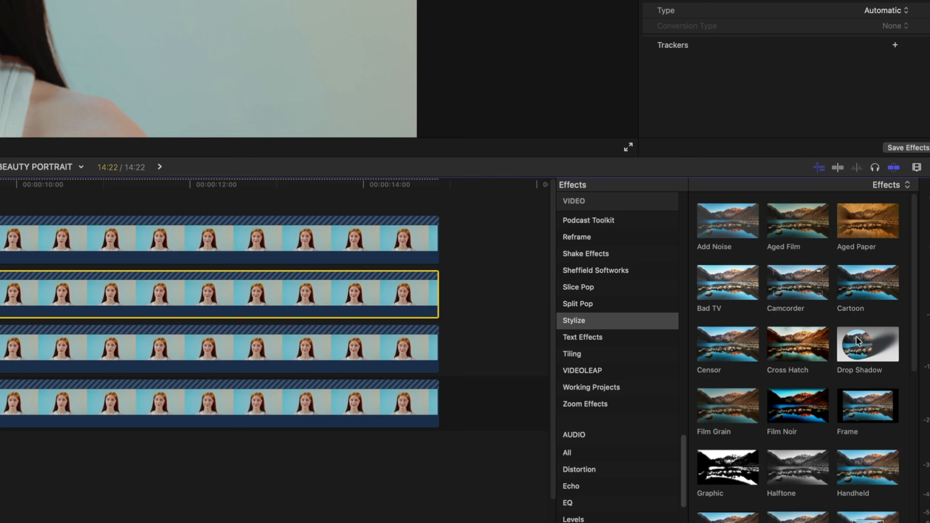
pyautogui.moveTo(857, 341); pyautogui.dragTo(89, 298)
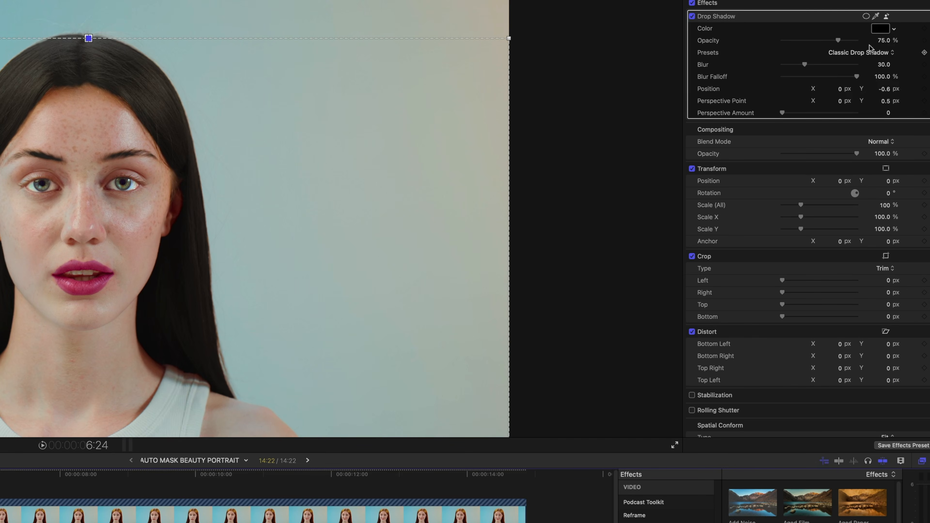
# Try limiting the Drop Shadow with its own Eyebrow auto mask and shifting the shadow slightly, and delete that mask
pyautogui.click(886, 16)
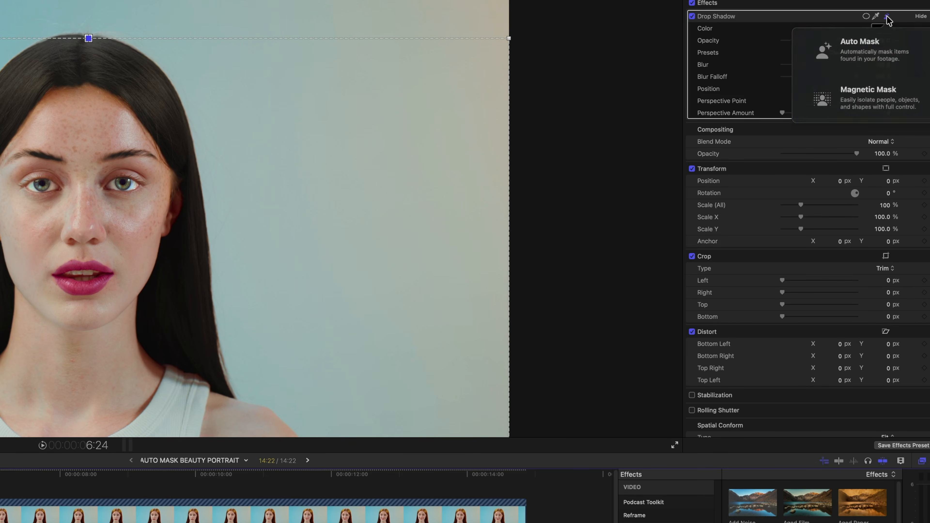
pyautogui.click(873, 51)
pyautogui.scroll(-5, 879, 122)
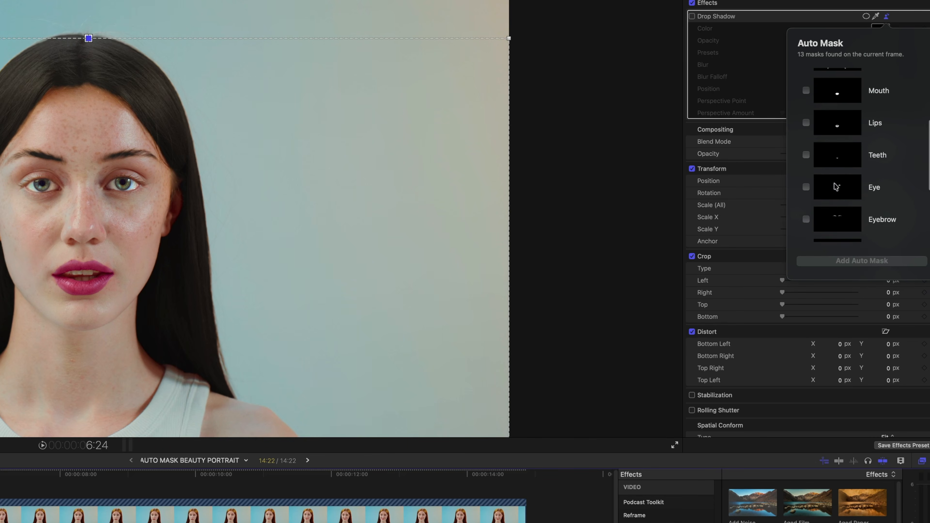
pyautogui.click(806, 219)
pyautogui.click(825, 261)
pyautogui.moveTo(414, 249); pyautogui.dragTo(378, 205)
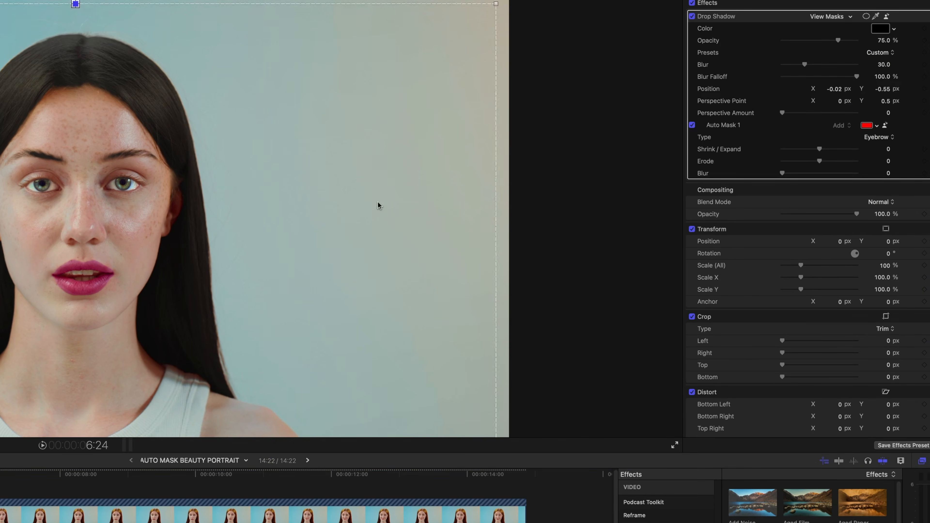
pyautogui.click(754, 128)
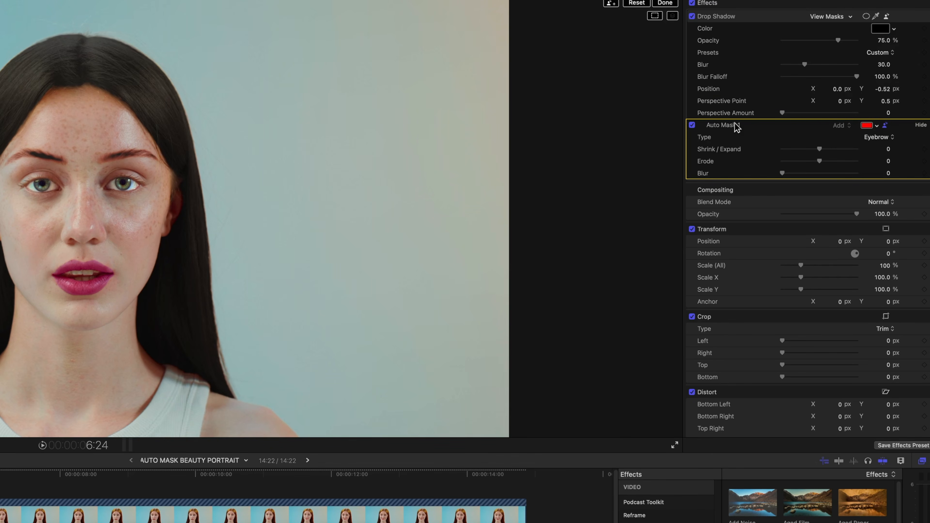
pyautogui.press('Delete')
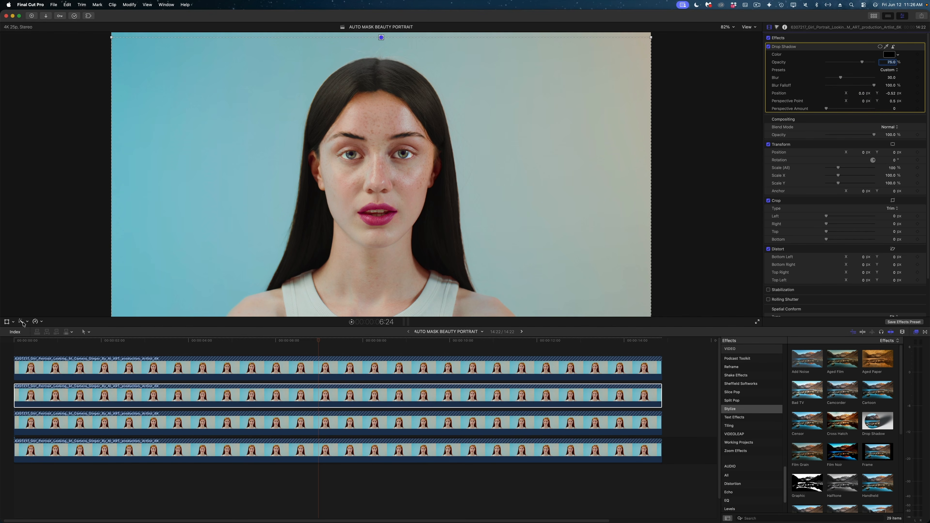
# Add a separate Auto Mask effect set to Eyebrow to the duplicated clip, and place it above the Drop Shadow effect
pyautogui.click(22, 323)
pyautogui.click(47, 375)
pyautogui.click(880, 127)
pyautogui.click(876, 157)
pyautogui.scroll(-2, 850, 227)
pyautogui.scroll(-3, 850, 228)
pyautogui.click(811, 311)
pyautogui.click(827, 337)
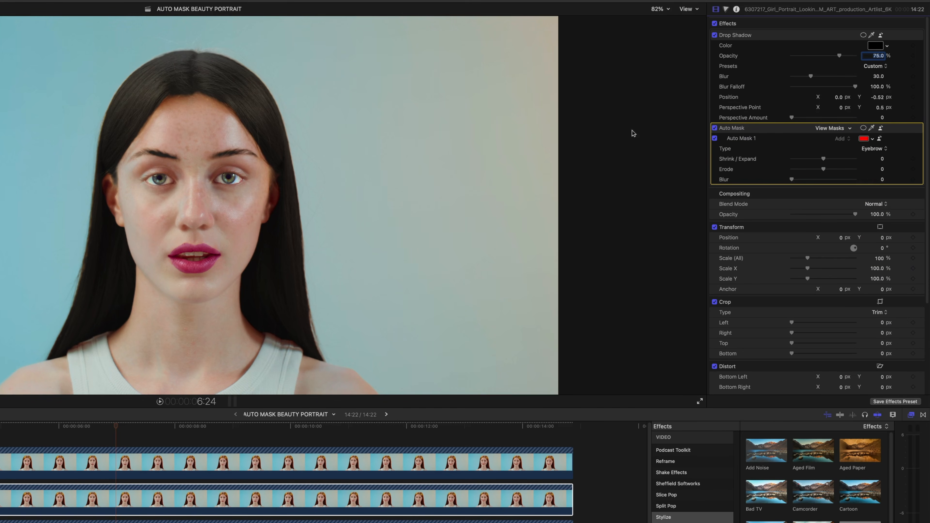
pyautogui.moveTo(738, 128); pyautogui.dragTo(741, 60)
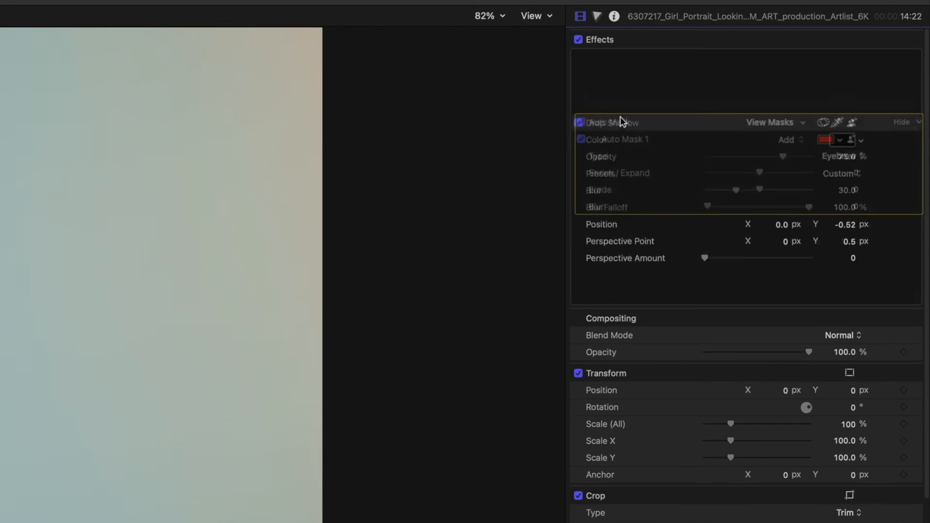
pyautogui.moveTo(606, 104); pyautogui.dragTo(604, 60)
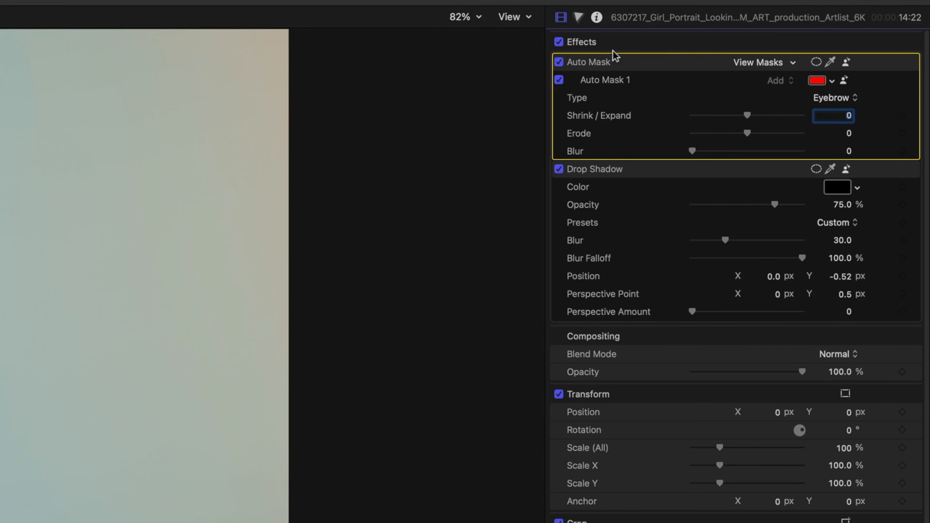
# Adjust the eyebrow shadow in the viewer to about position X 0.01, Y -0.47 and perspective point X -0.02, Y 0.32
pyautogui.click(649, 174)
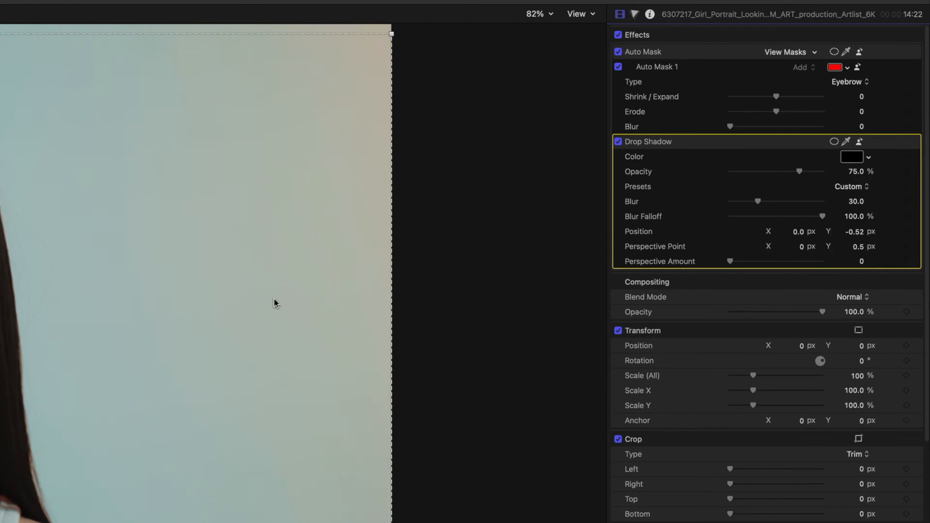
pyautogui.moveTo(113, 302); pyautogui.dragTo(171, 308)
pyautogui.moveTo(198, 48); pyautogui.dragTo(198, 77)
pyautogui.moveTo(217, 161)
pyautogui.mouseDown()
pyautogui.moveTo(215, 150)
pyautogui.moveTo(216, 158)
pyautogui.mouseUp()
pyautogui.click(159, 499)
pyautogui.click(159, 499)
pyautogui.moveTo(197, 236); pyautogui.dragTo(196, 235)
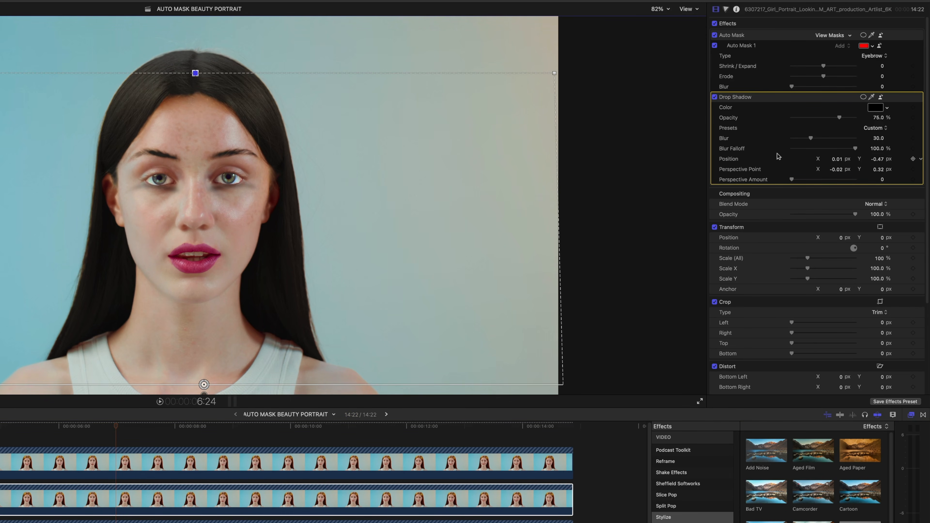
# Set the Drop Shadow's opacity to 100% and blur to 68, with its color sampled from the skin on the cheek
pyautogui.moveTo(839, 118); pyautogui.dragTo(871, 116)
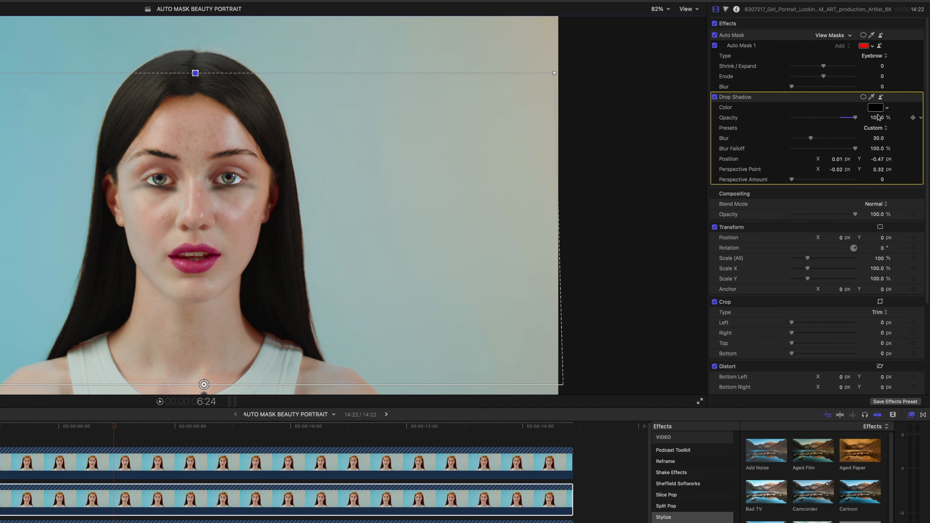
pyautogui.moveTo(810, 138); pyautogui.dragTo(836, 138)
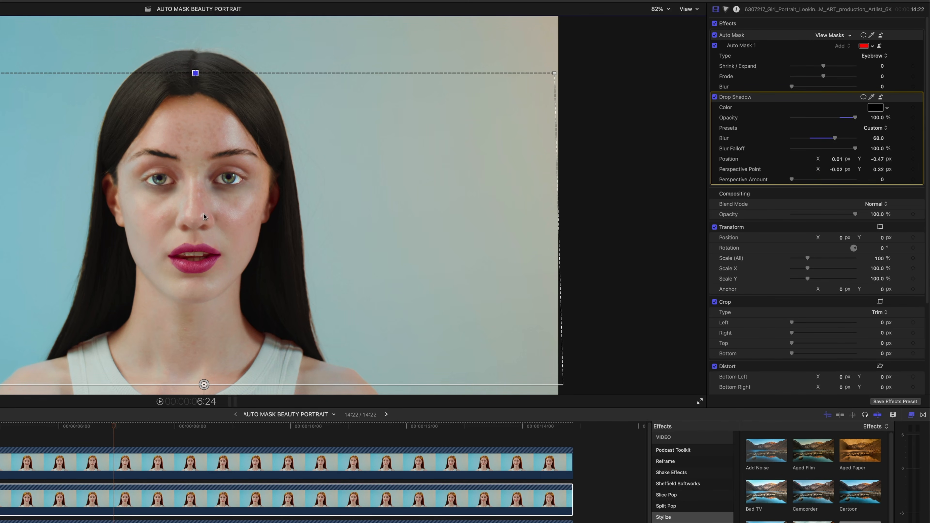
pyautogui.click(876, 108)
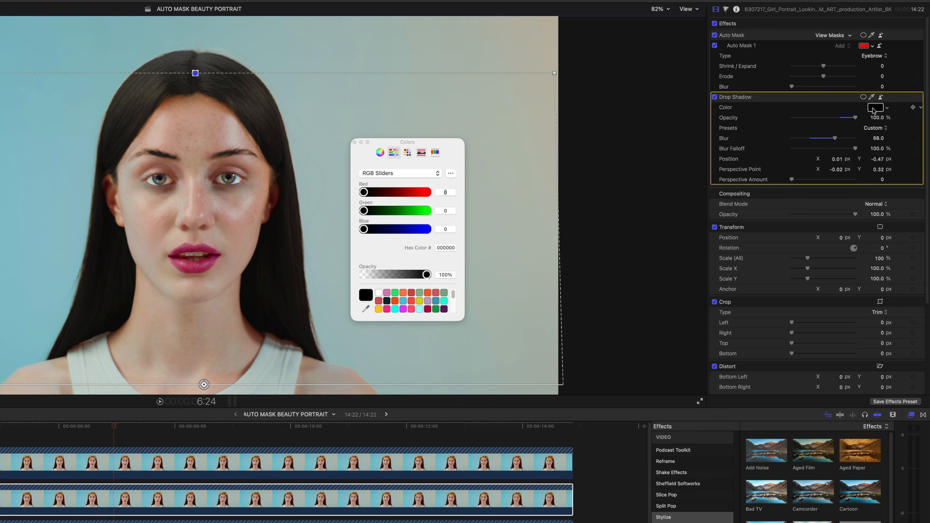
pyautogui.click(366, 309)
pyautogui.click(238, 233)
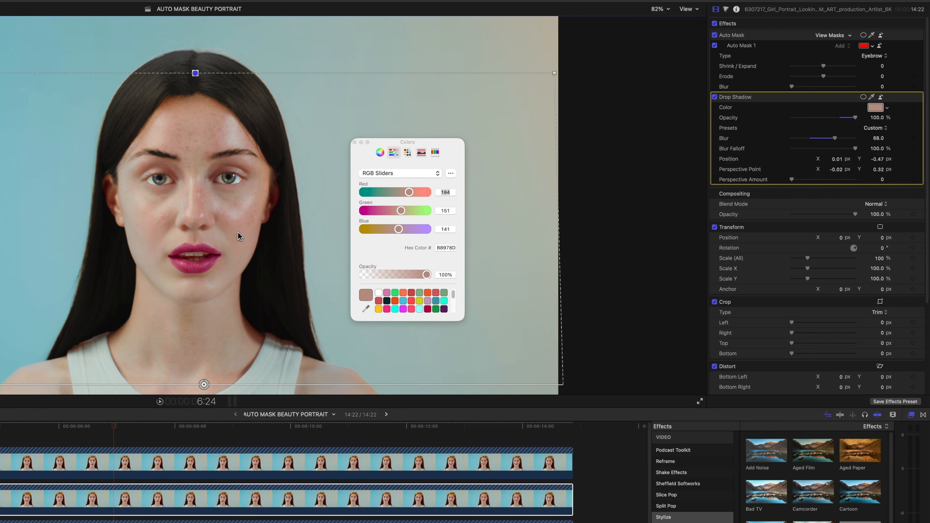
pyautogui.click(353, 142)
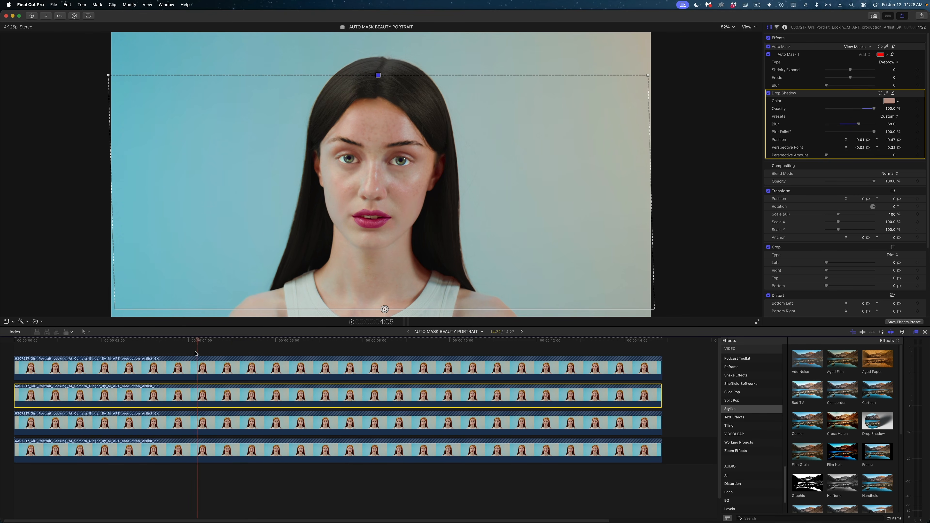
# Play back the retouched portrait and select all four stacked clips in the timeline
pyautogui.press('space')
pyautogui.click(282, 480)
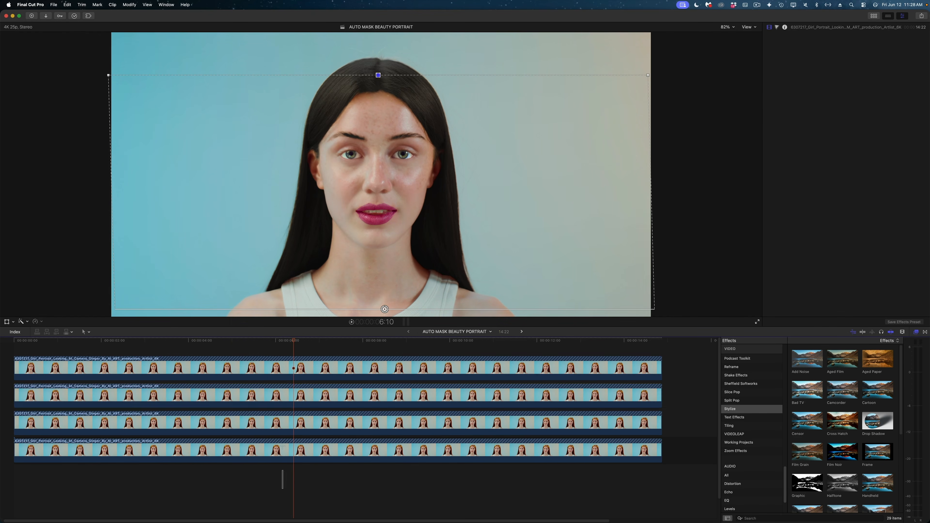
pyautogui.press('super+a')
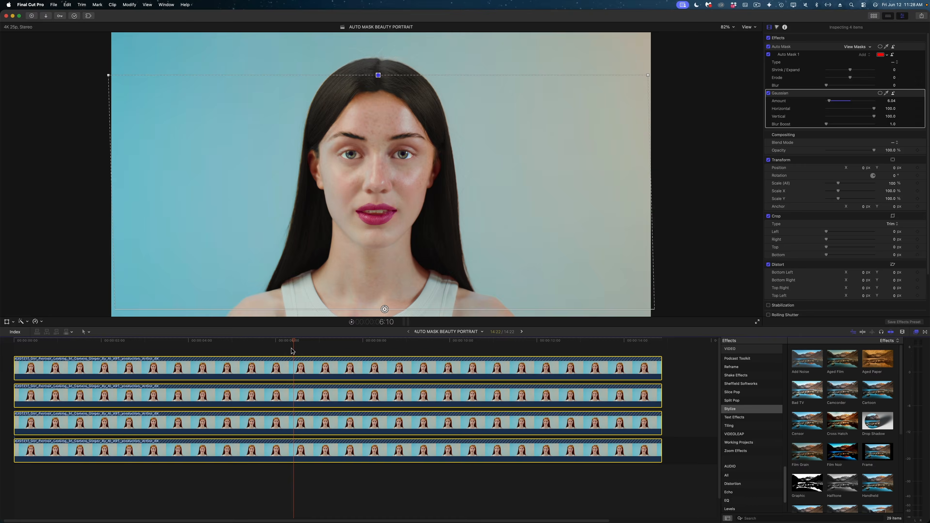